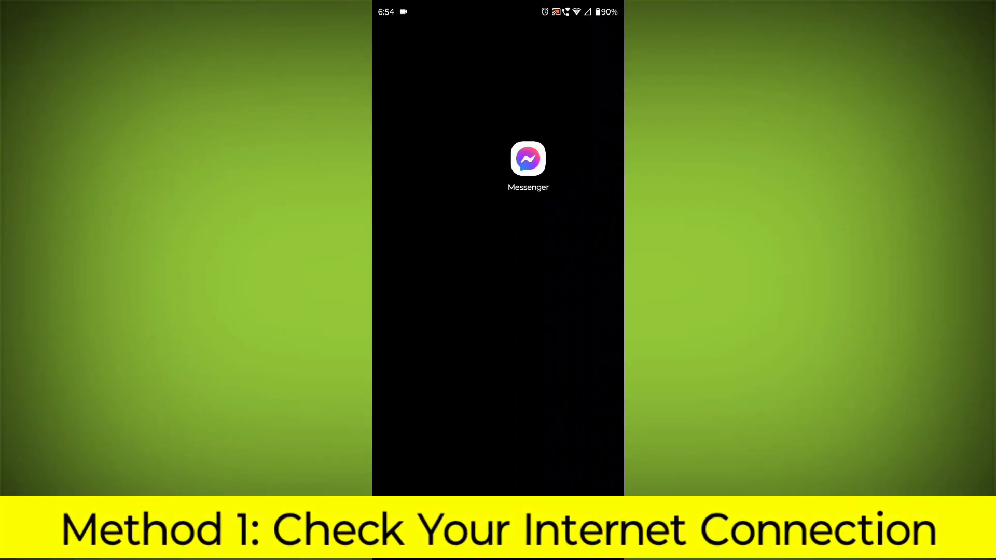
# Confirm in Quick Settings' Internet page that Tp link Wi-Fi is connected, then go home
pyautogui.moveTo(499, 8); pyautogui.dragTo(498, 272)
pyautogui.moveTo(498, 156); pyautogui.dragTo(498, 405)
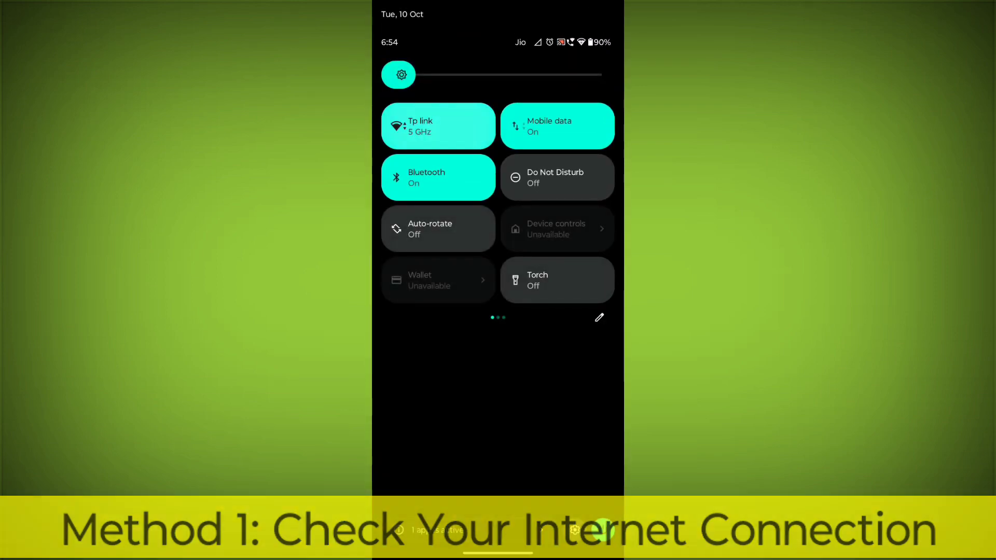
pyautogui.click(439, 126)
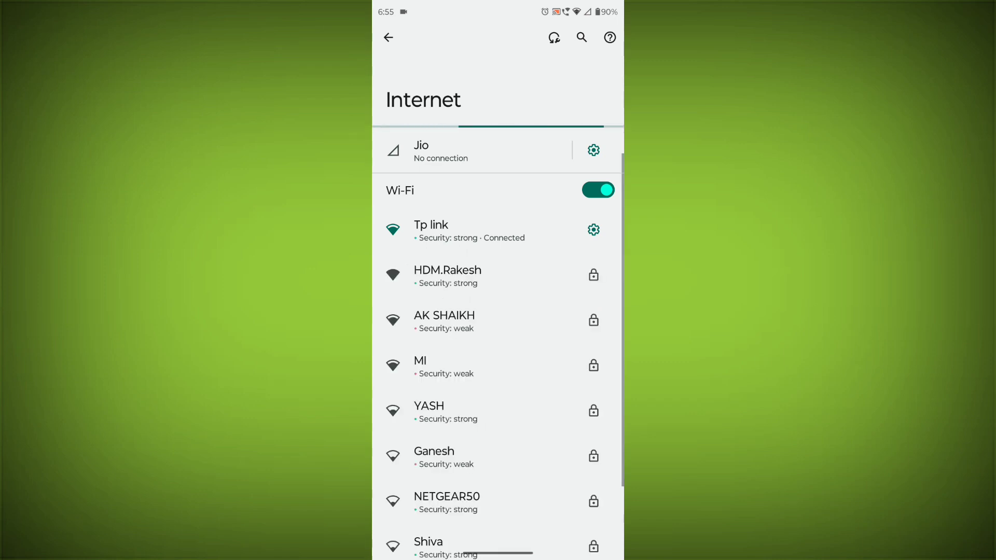
pyautogui.moveTo(498, 554); pyautogui.dragTo(498, 351)
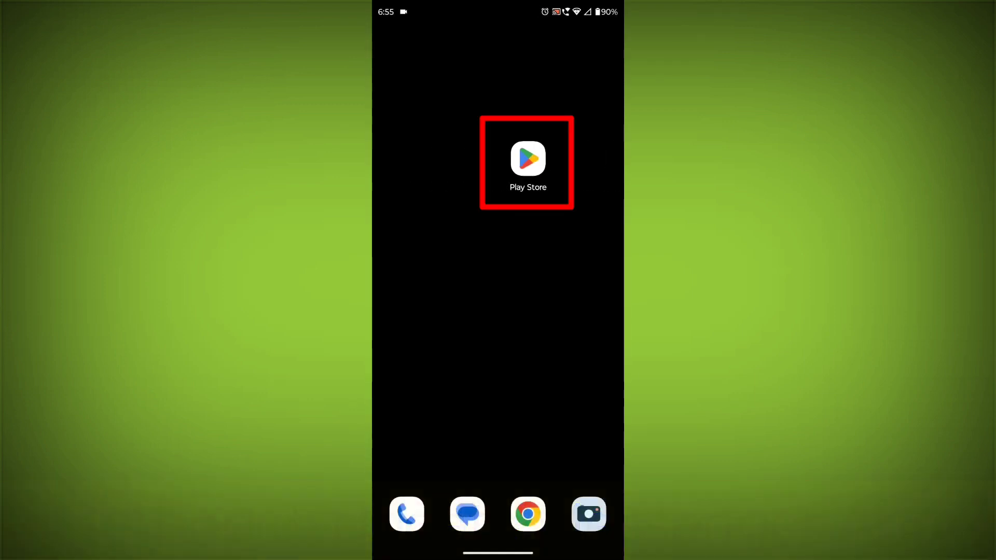
# Search Play Store for 'messenger' and confirm Messenger shows Open with no update, then go home
pyautogui.click(528, 160)
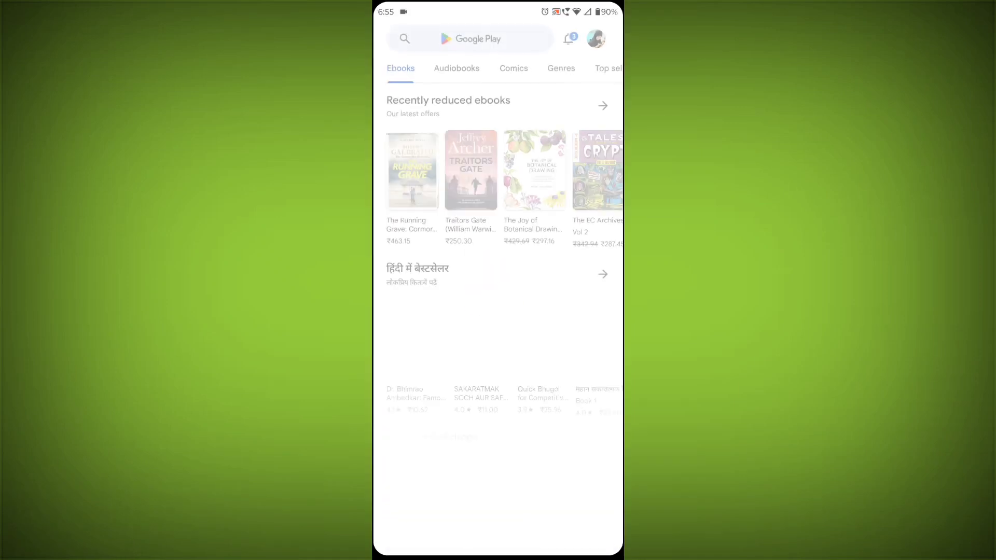
pyautogui.click(498, 37)
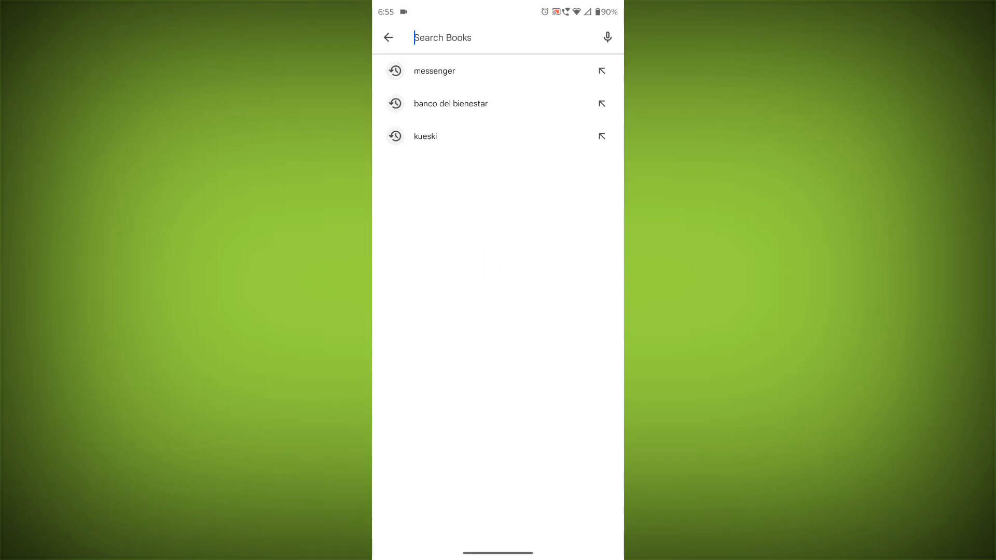
pyautogui.write('messen')
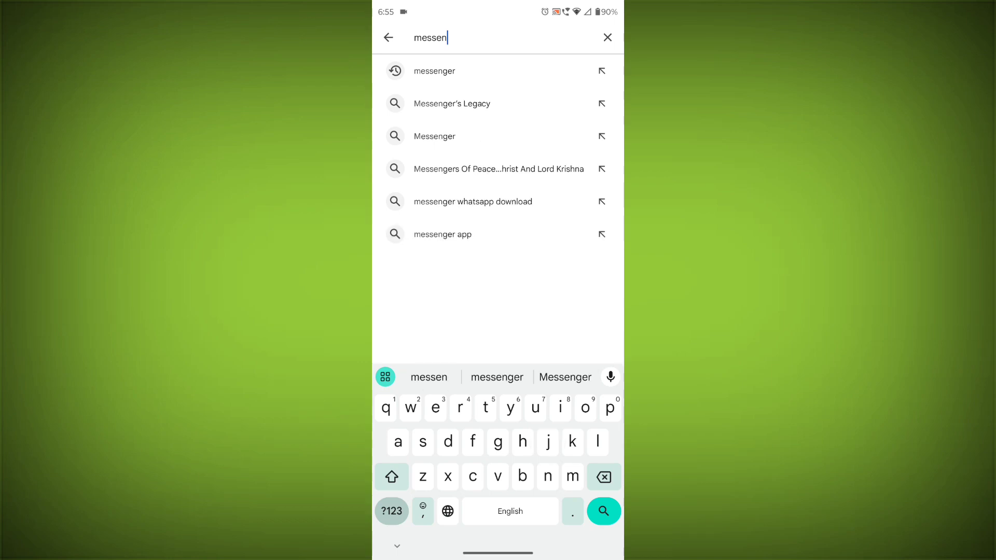
pyautogui.write('ger')
pyautogui.press('Return')
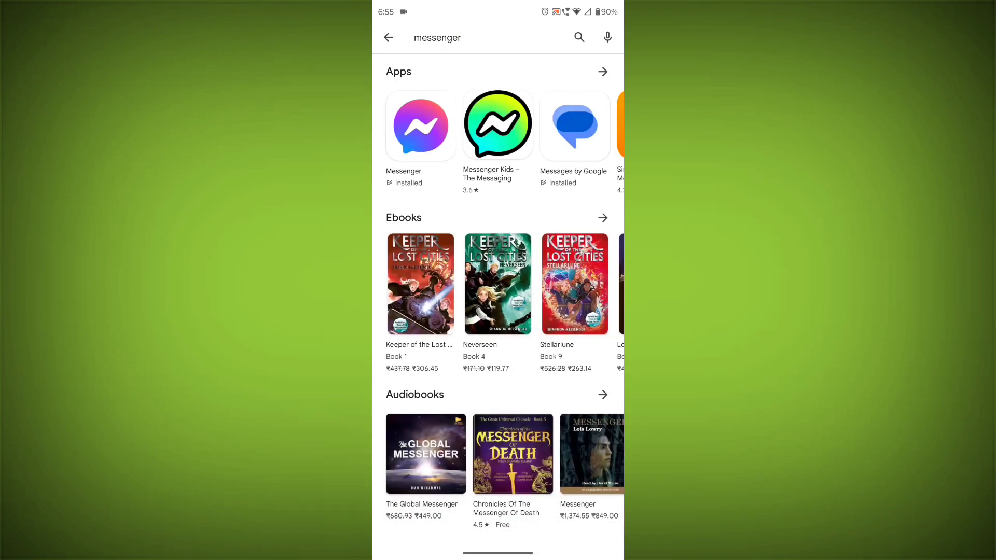
pyautogui.click(421, 126)
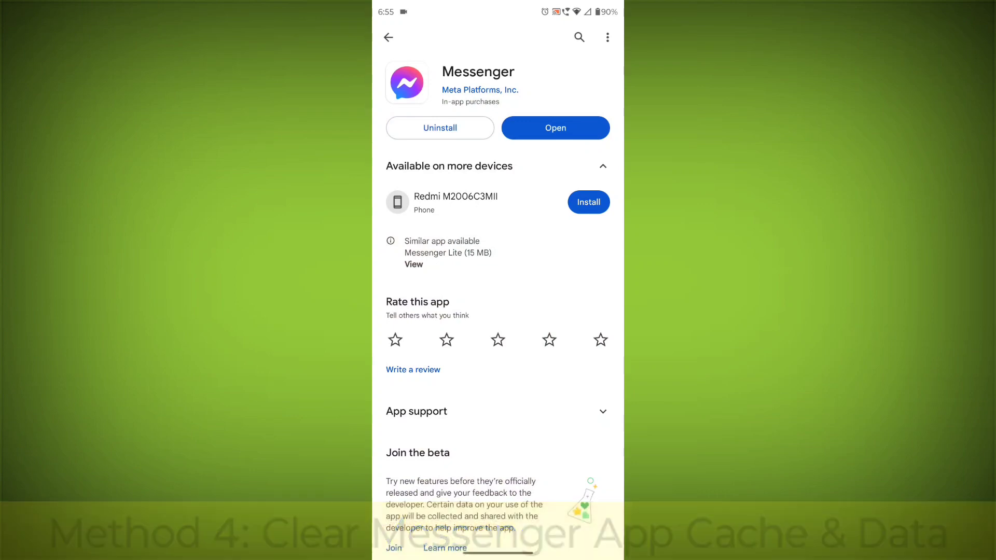
pyautogui.moveTo(498, 553); pyautogui.dragTo(498, 312)
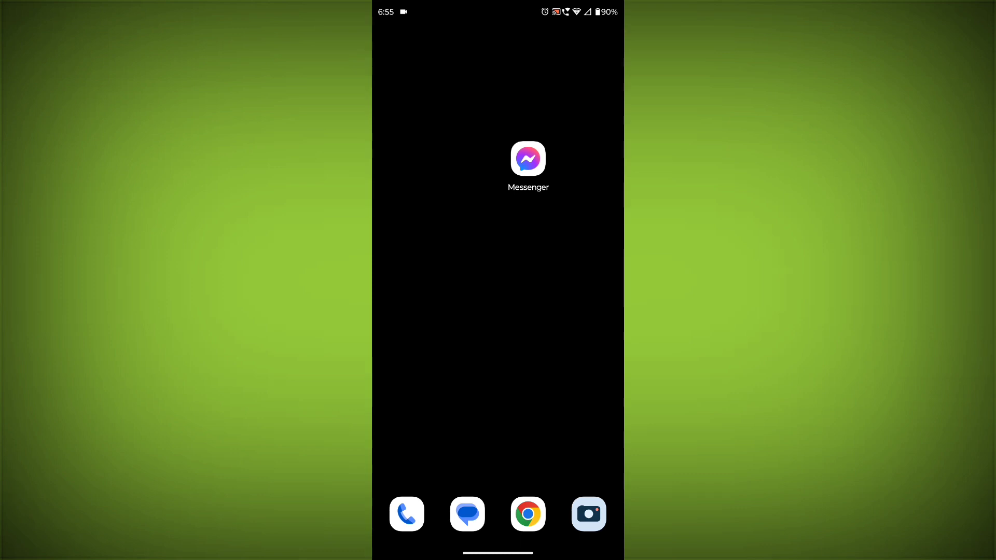
# Force stop Messenger from its App info page
pyautogui.click(528, 160)
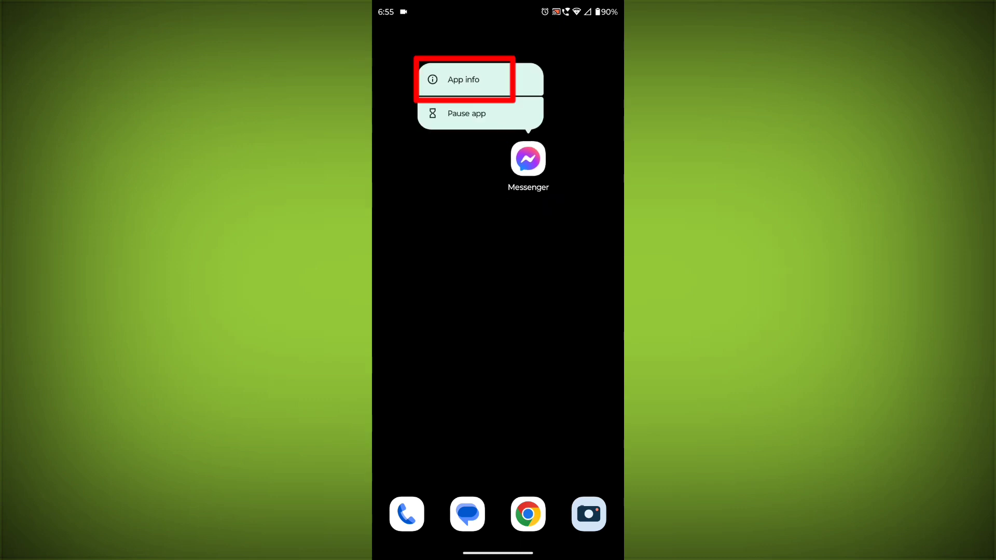
pyautogui.click(463, 79)
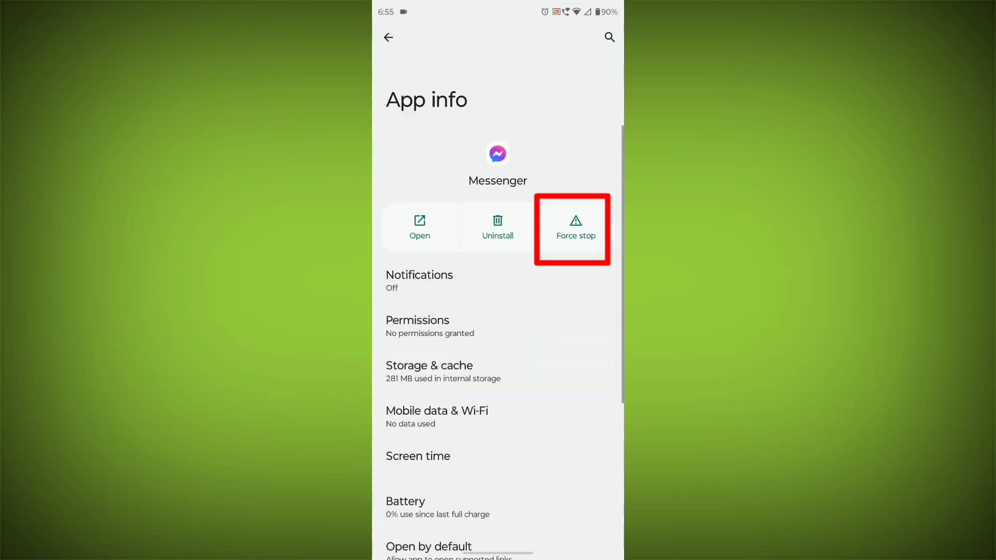
pyautogui.click(577, 228)
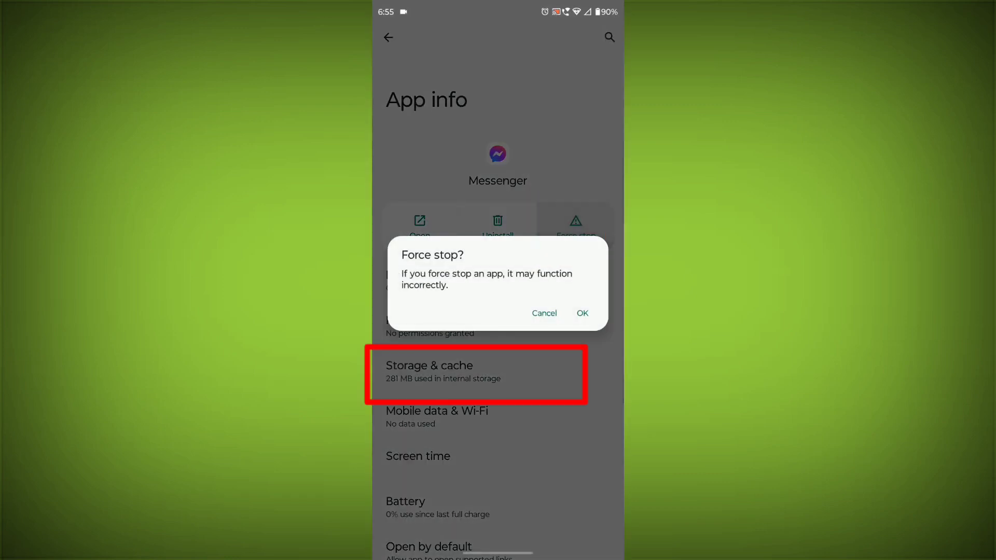
pyautogui.click(584, 314)
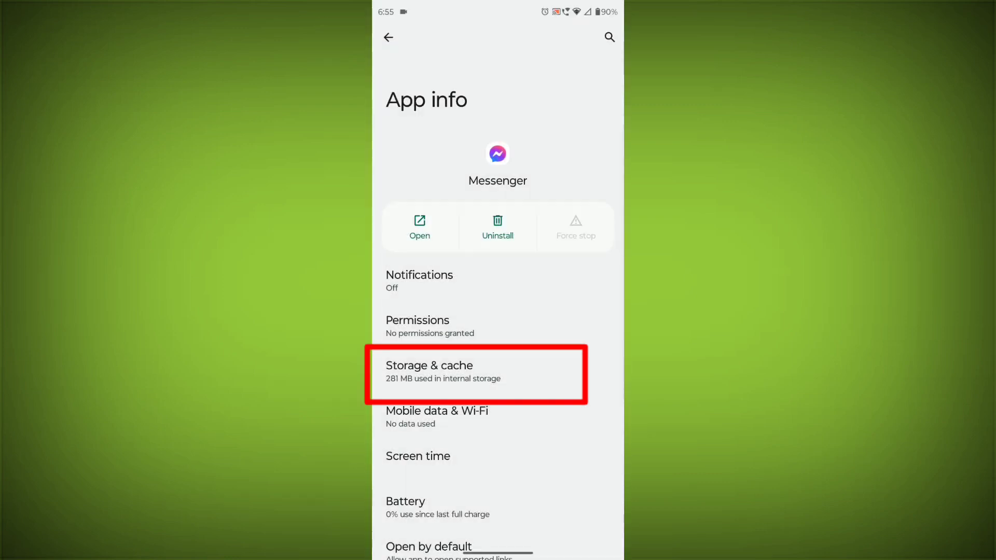
# Clear Messenger's 2.24 MB cache and delete its stored app data
pyautogui.click(430, 371)
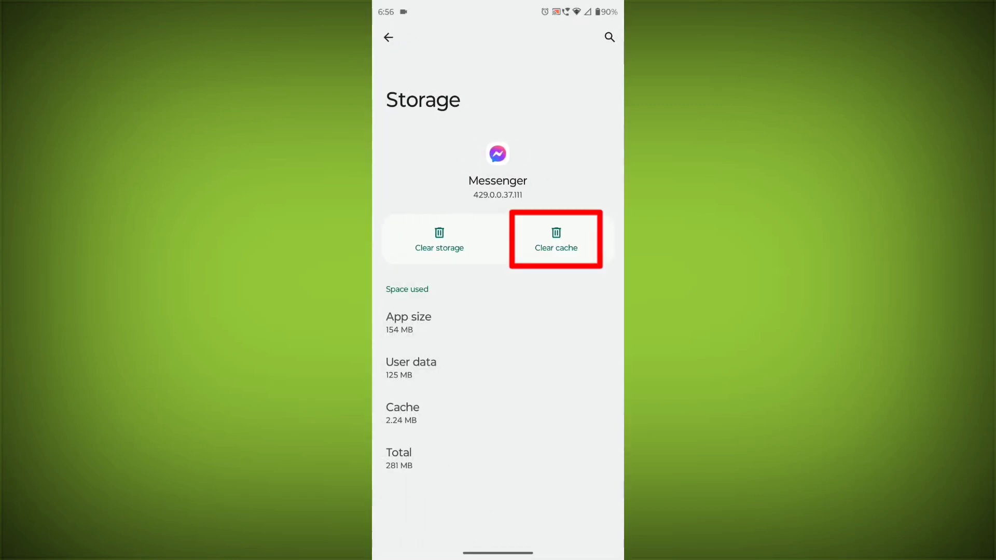
pyautogui.click(556, 240)
pyautogui.click(439, 239)
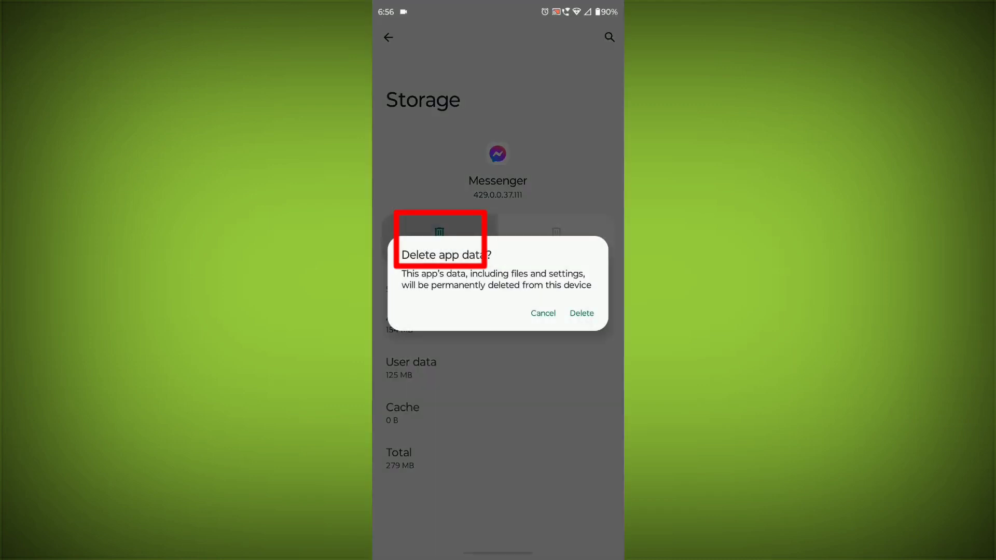
pyautogui.click(580, 311)
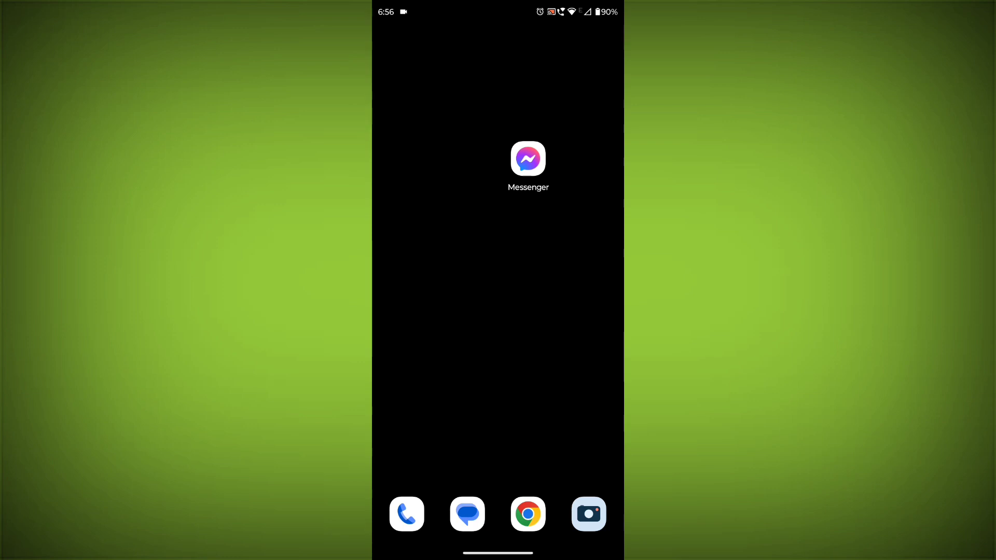
# Uninstall Messenger via its home-screen icon and start reinstalling it from its Play Store page
pyautogui.moveTo(528, 159); pyautogui.dragTo(559, 69)
pyautogui.click(583, 311)
pyautogui.click(529, 159)
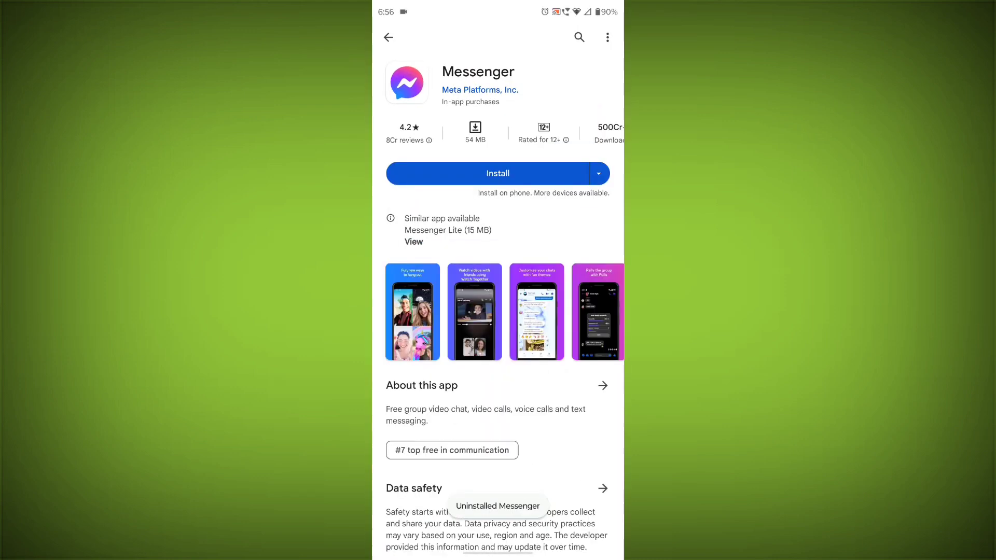
pyautogui.click(498, 172)
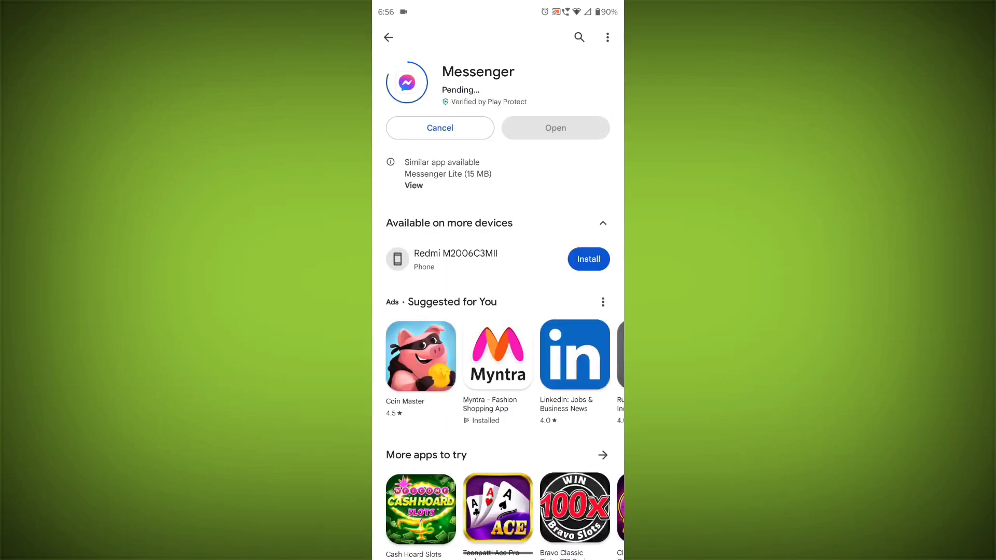